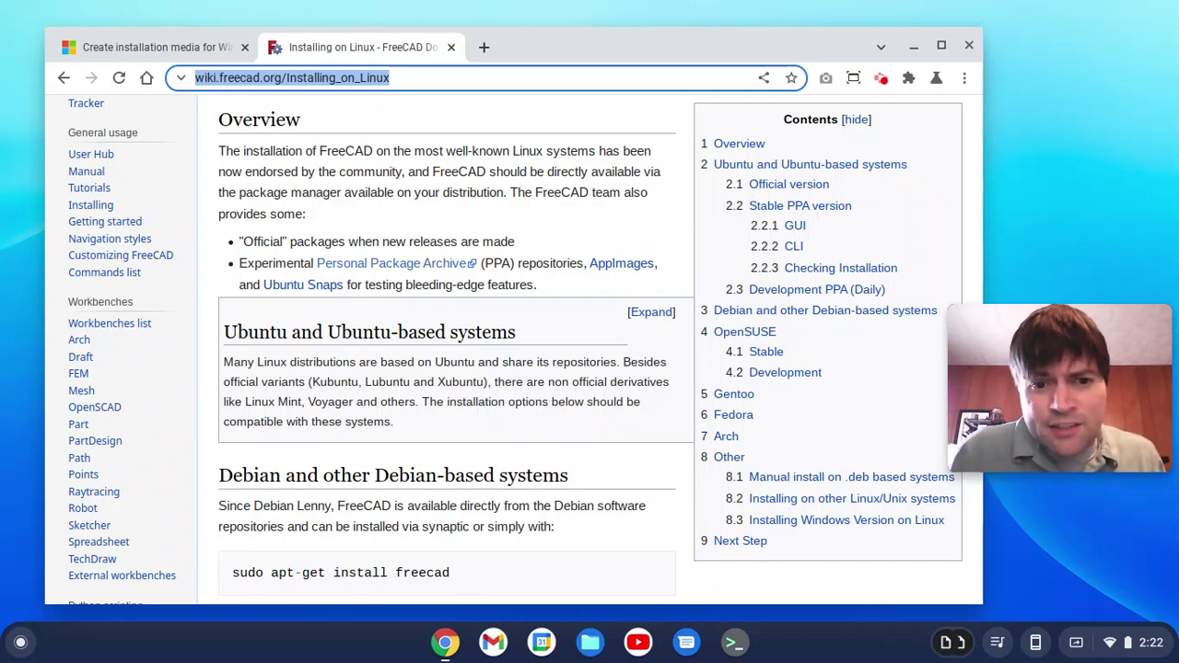
# Step: Move the Chrome window showing the FreeCAD wiki's Installing on Linux page to the left
pyautogui.moveTo(870, 41); pyautogui.dragTo(726, 49)
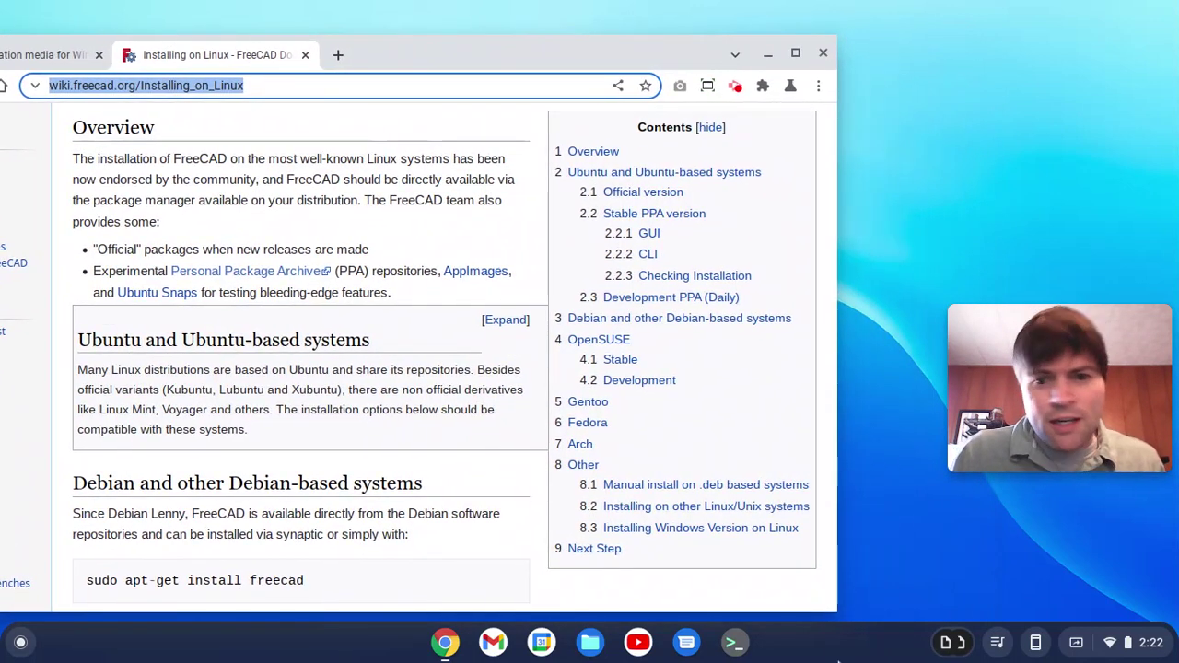
# Step: Open a Terminal beside the wiki page and run sudo apt install freecad
pyautogui.click(744, 649)
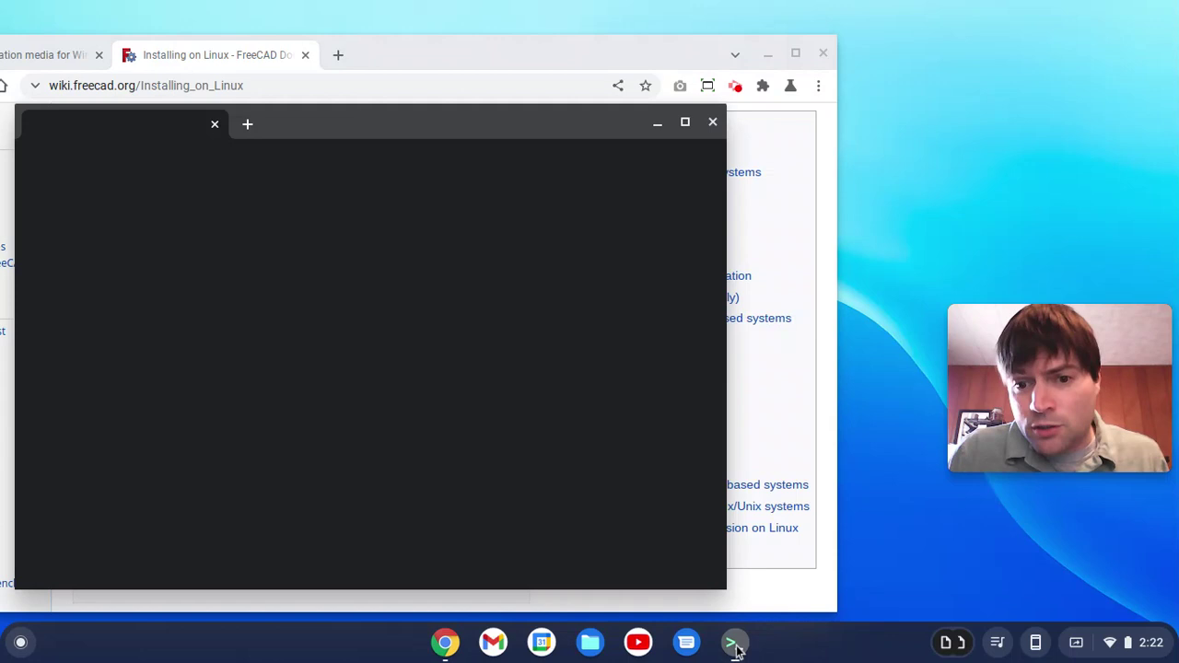
pyautogui.moveTo(309, 112); pyautogui.dragTo(657, 40)
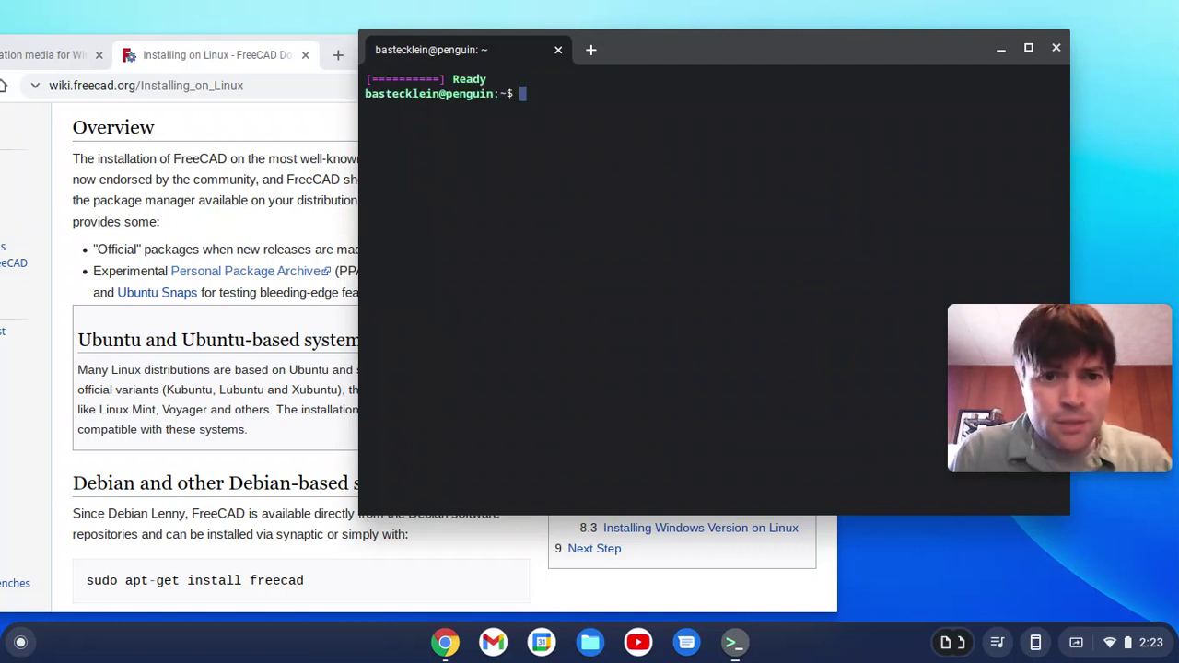
pyautogui.write('sudo apt ')
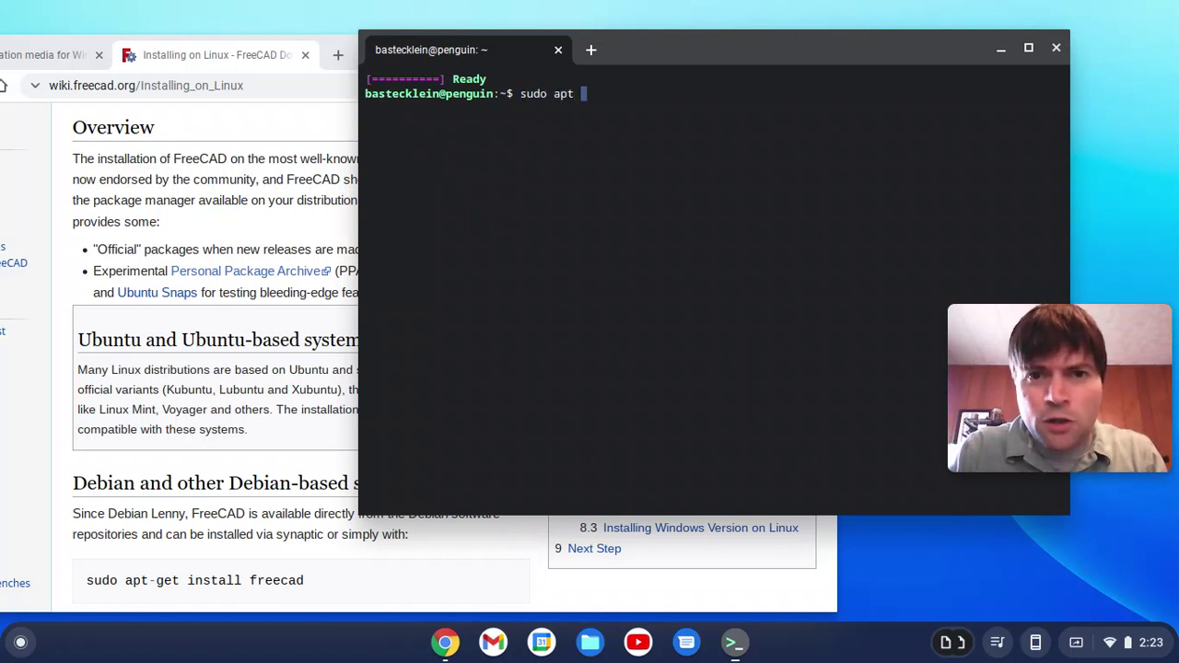
pyautogui.write('install ')
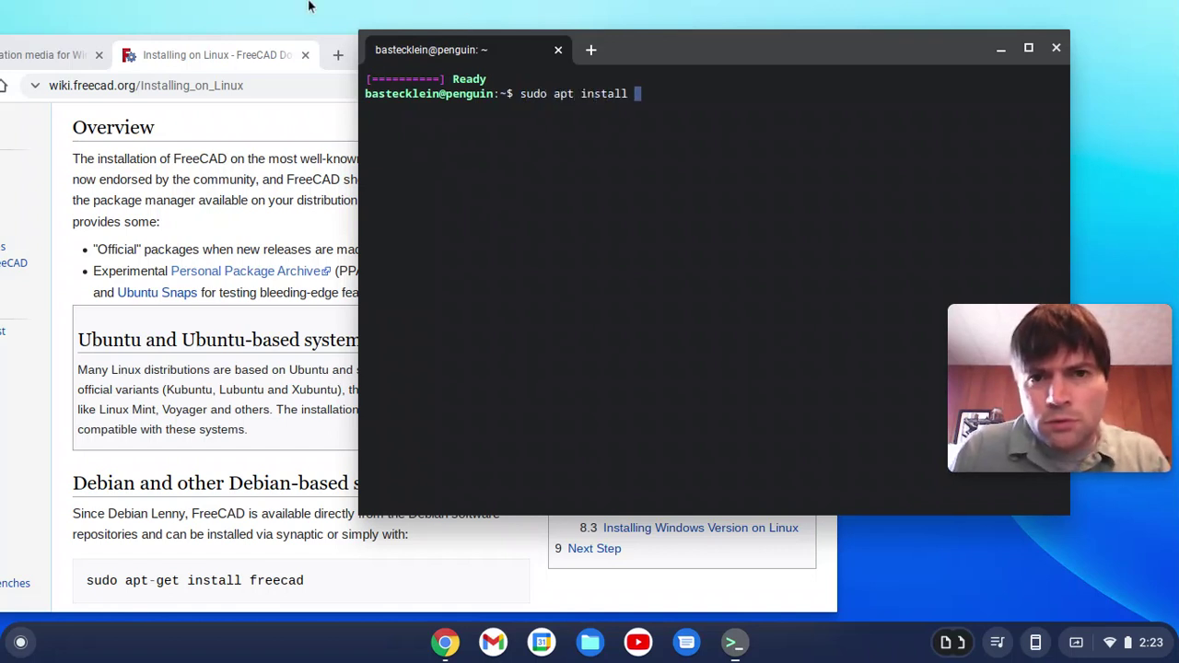
pyautogui.write('freecad')
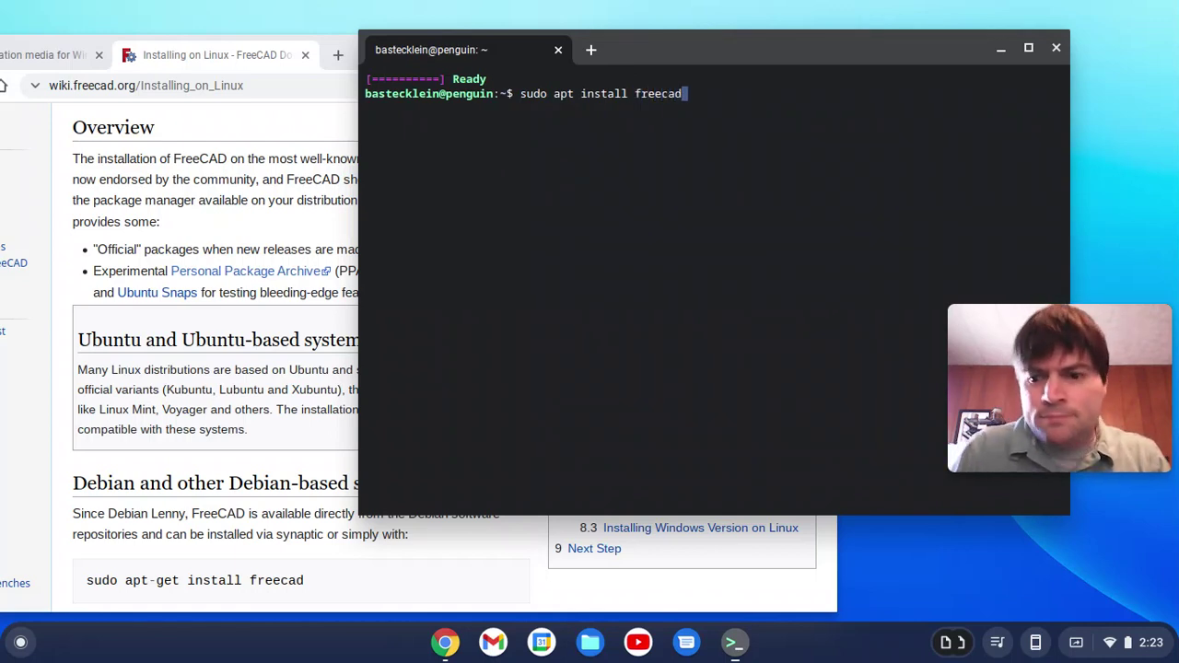
pyautogui.press('Return')
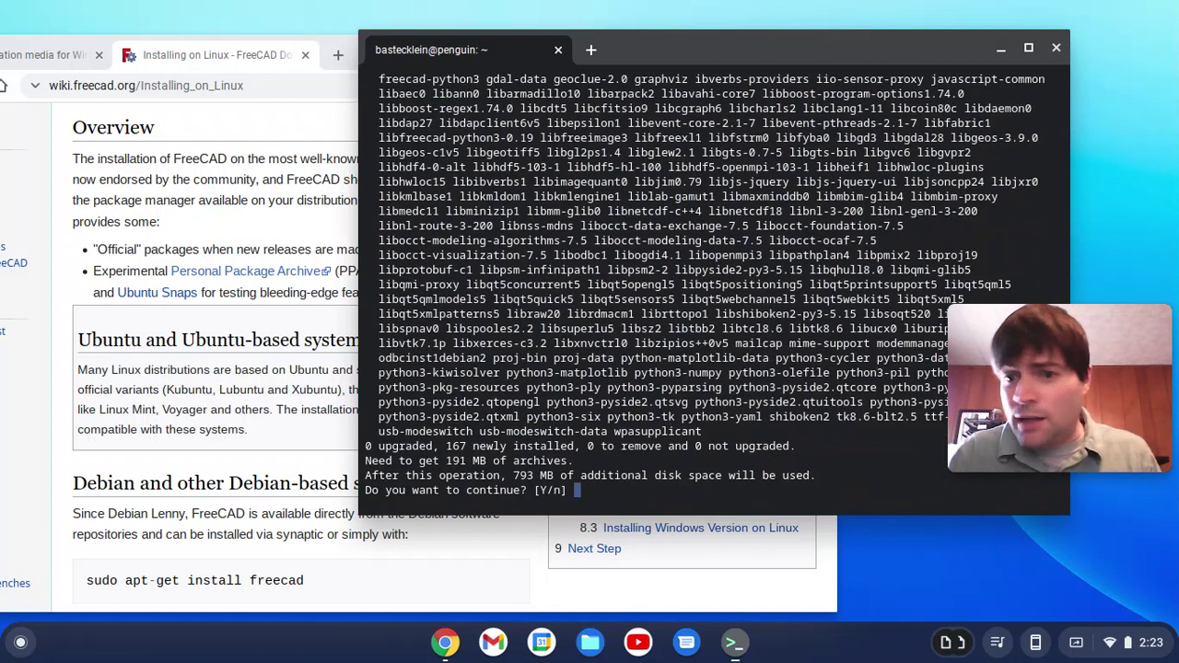
# Step: Answer y to confirm installing the 167 FreeCAD packages (793 MB)
pyautogui.write('y')
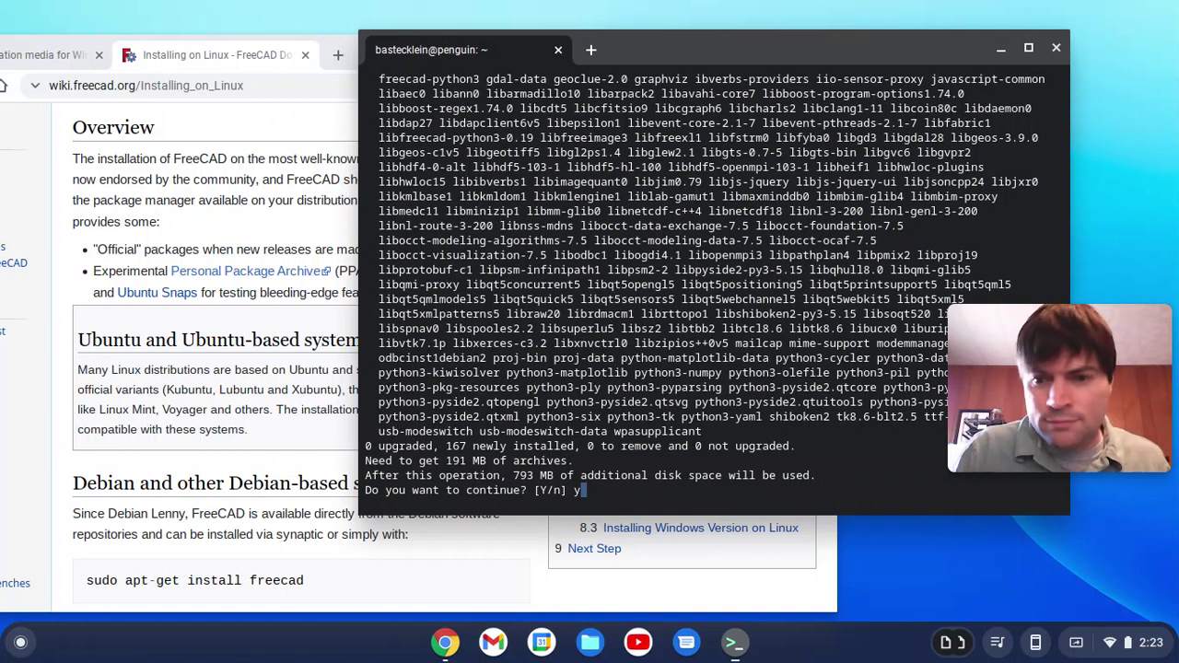
pyautogui.press('Return')
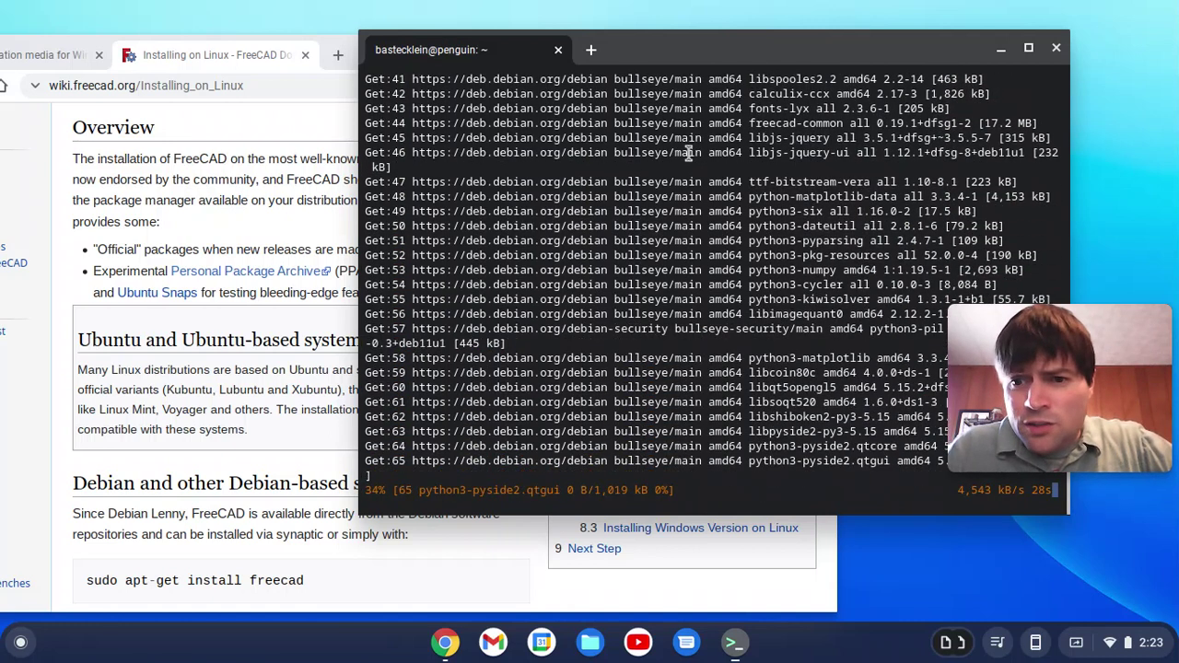
# Step: Launch HandBrake from the launcher's Linux apps folder, move it aside, then close it
pyautogui.click(11, 645)
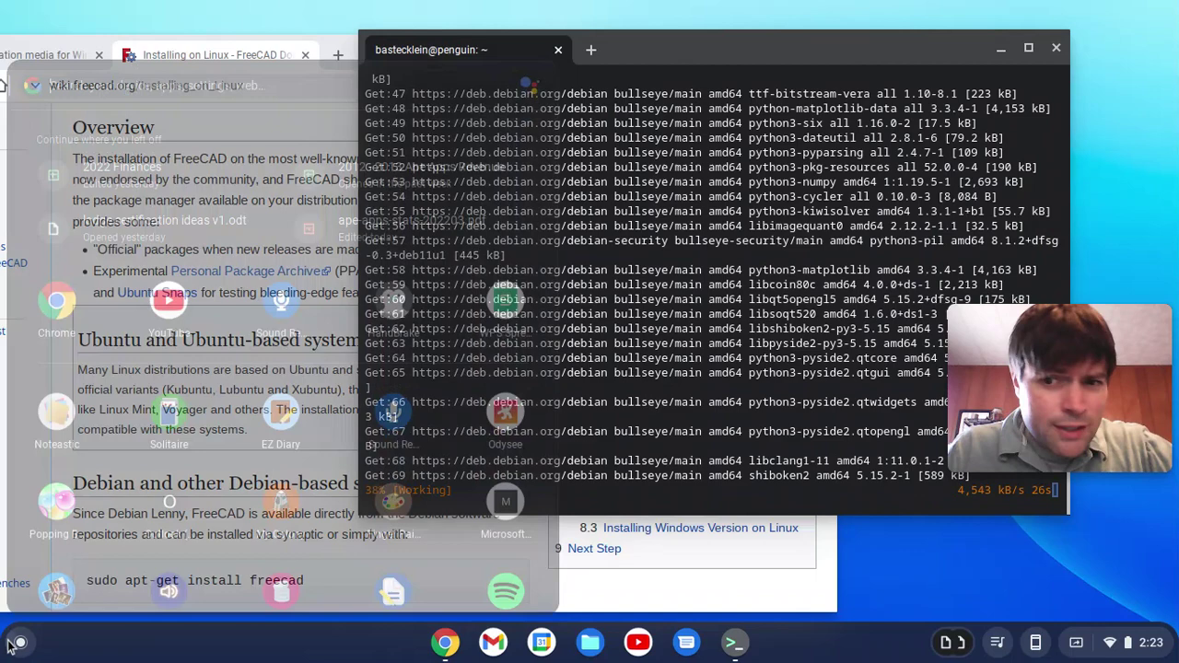
pyautogui.scroll(-5, 197, 587)
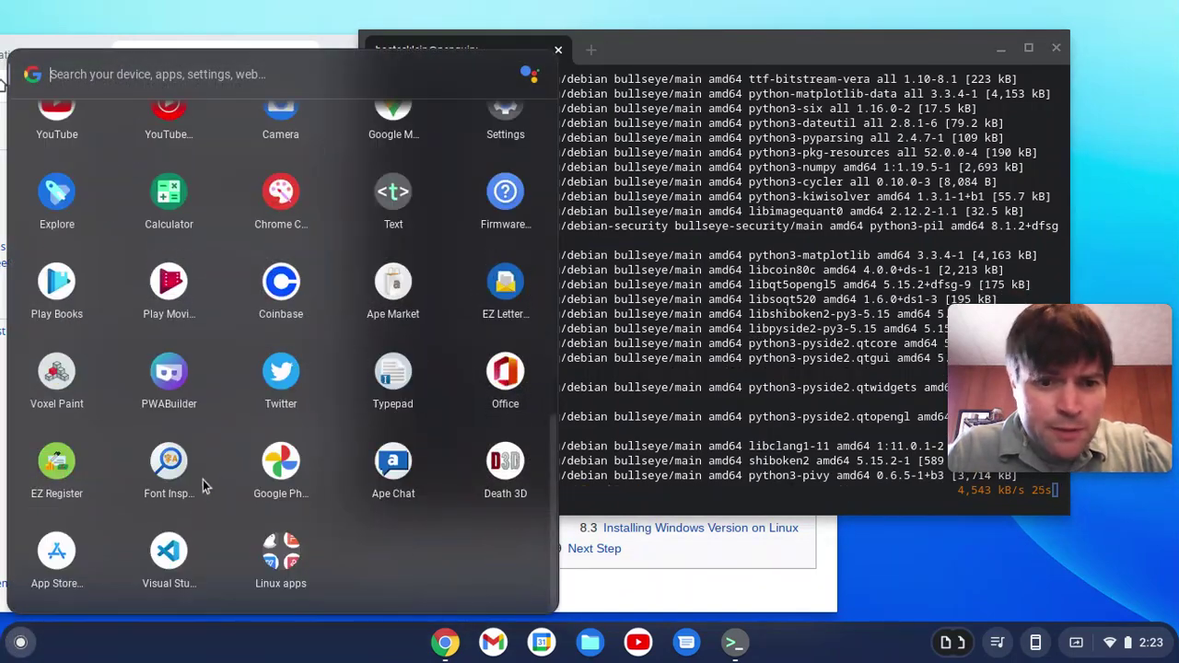
pyautogui.click(297, 549)
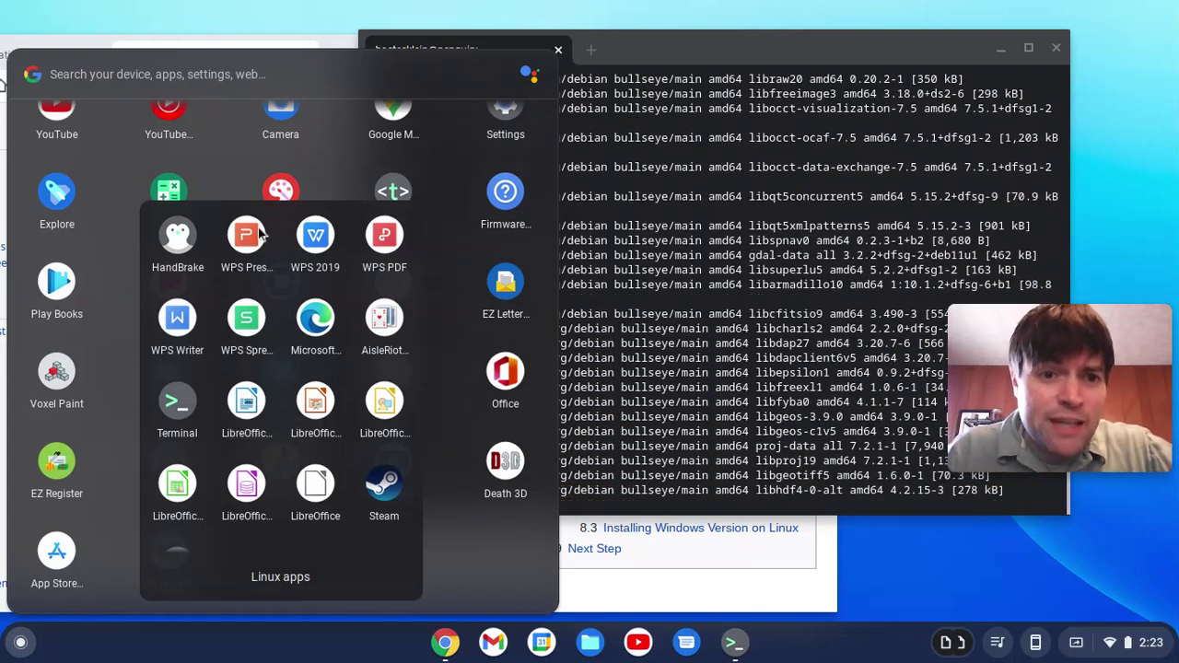
pyautogui.click(181, 247)
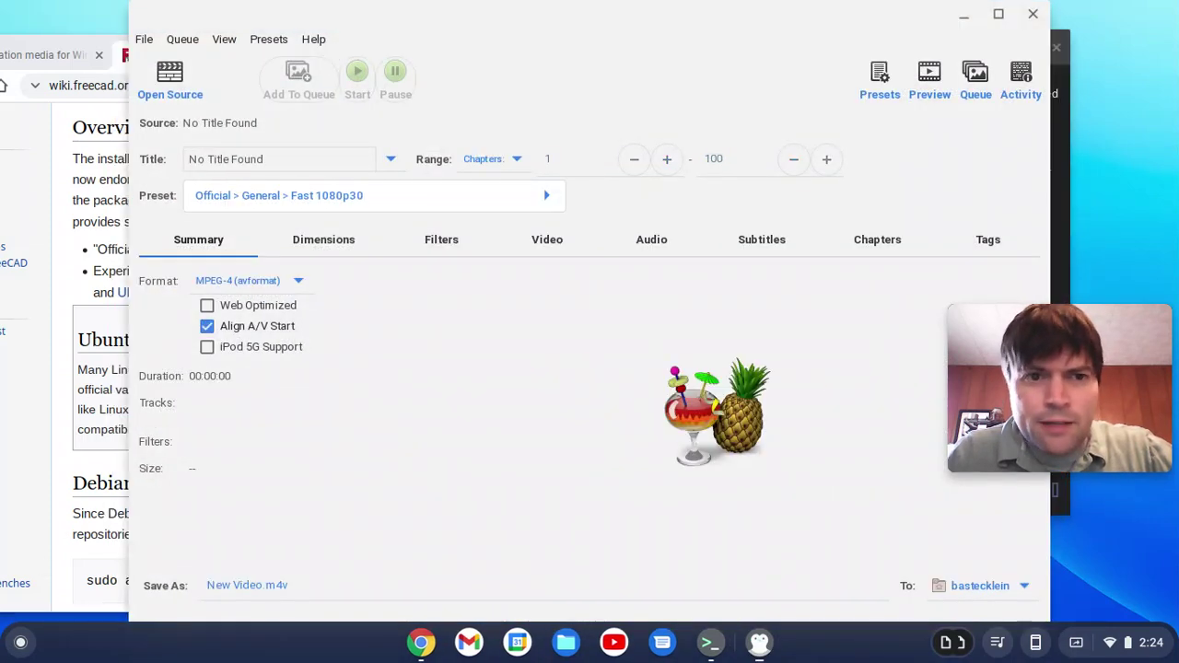
pyautogui.moveTo(763, 43); pyautogui.dragTo(650, 100)
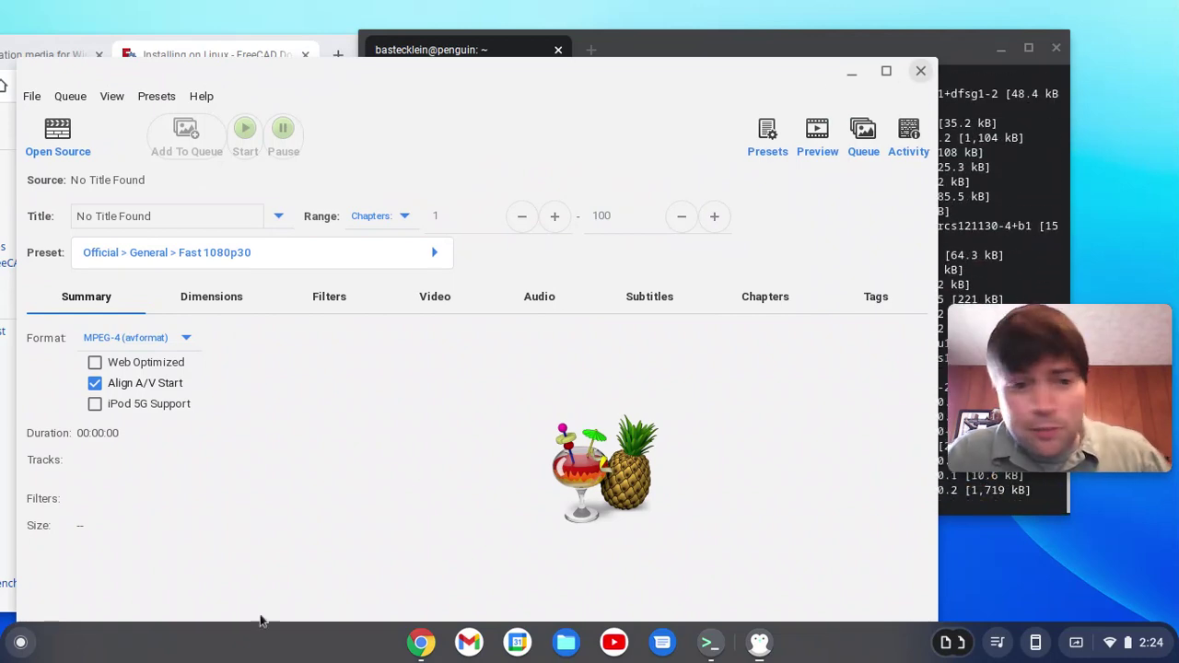
pyautogui.click(921, 71)
# Step: Browse the launcher's Linux apps folder again, bringing the FreeCAD wiki back in between
pyautogui.click(20, 642)
pyautogui.scroll(-5, 106, 520)
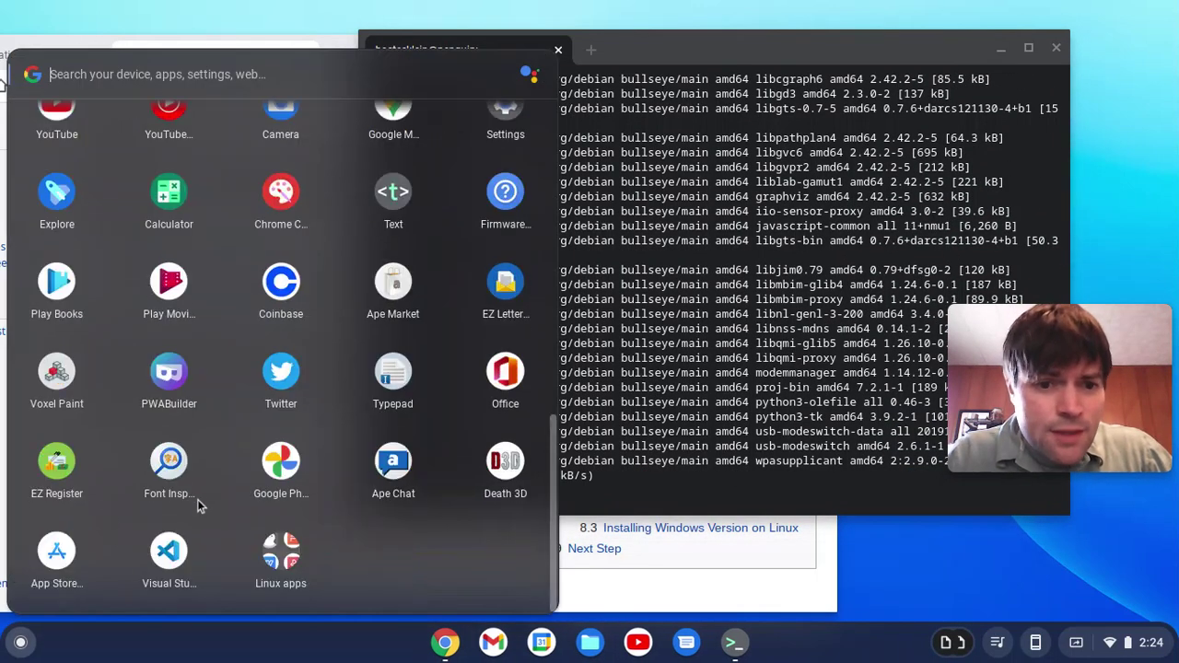
pyautogui.click(269, 560)
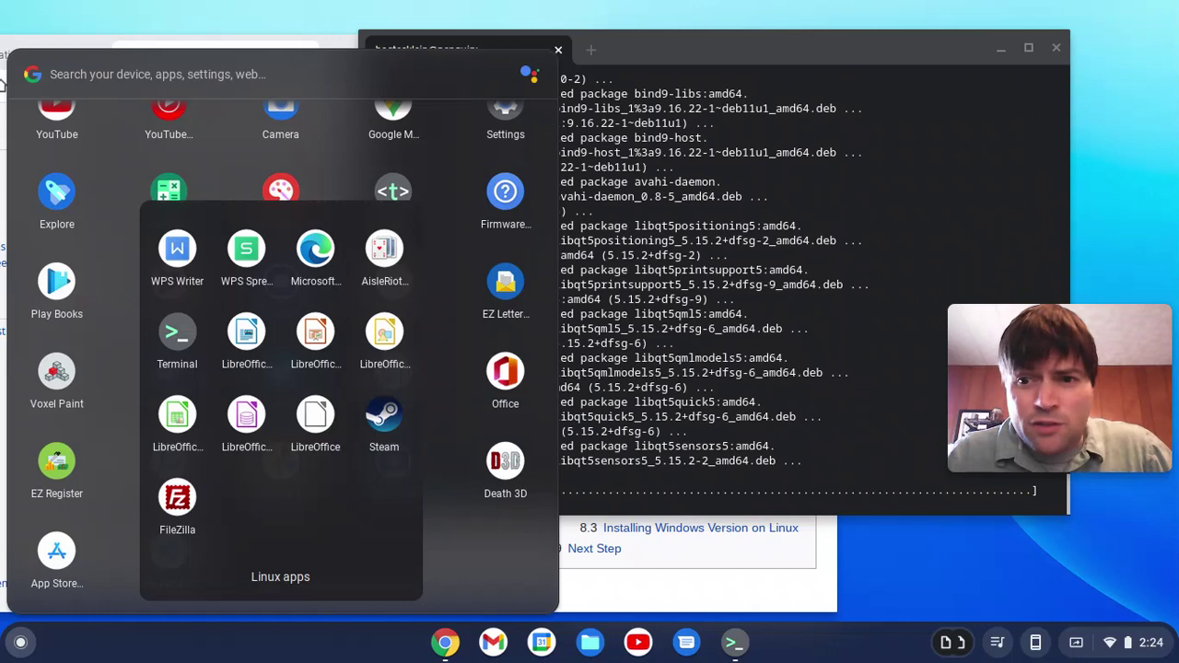
pyautogui.click(377, 256)
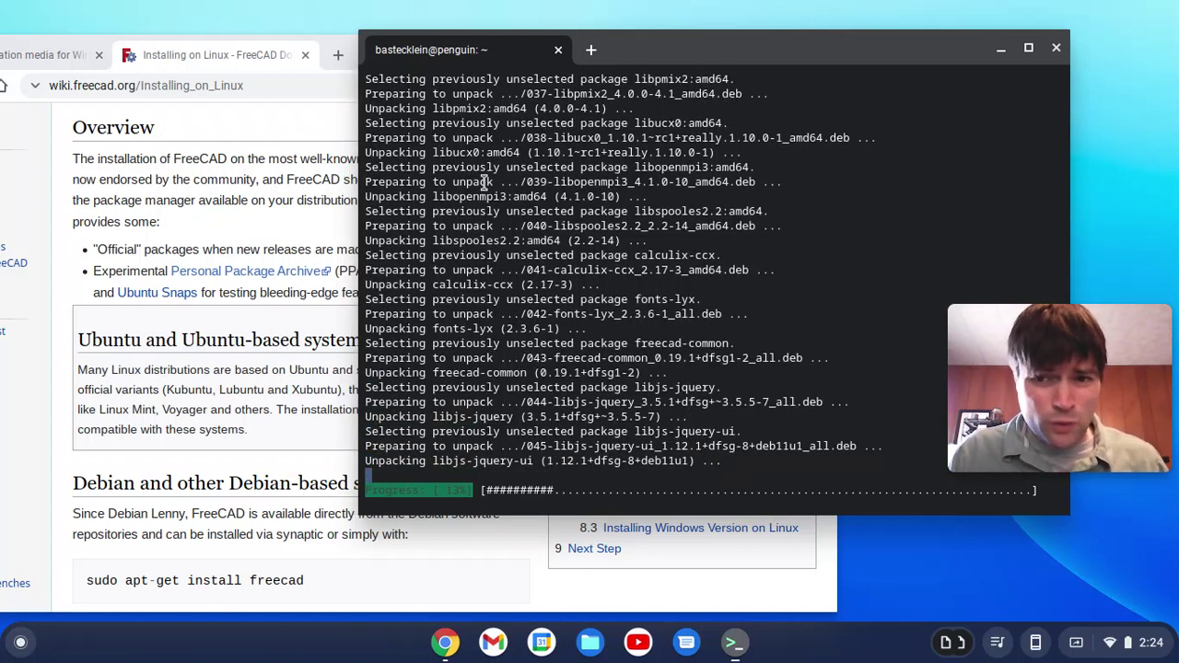
pyautogui.click(200, 154)
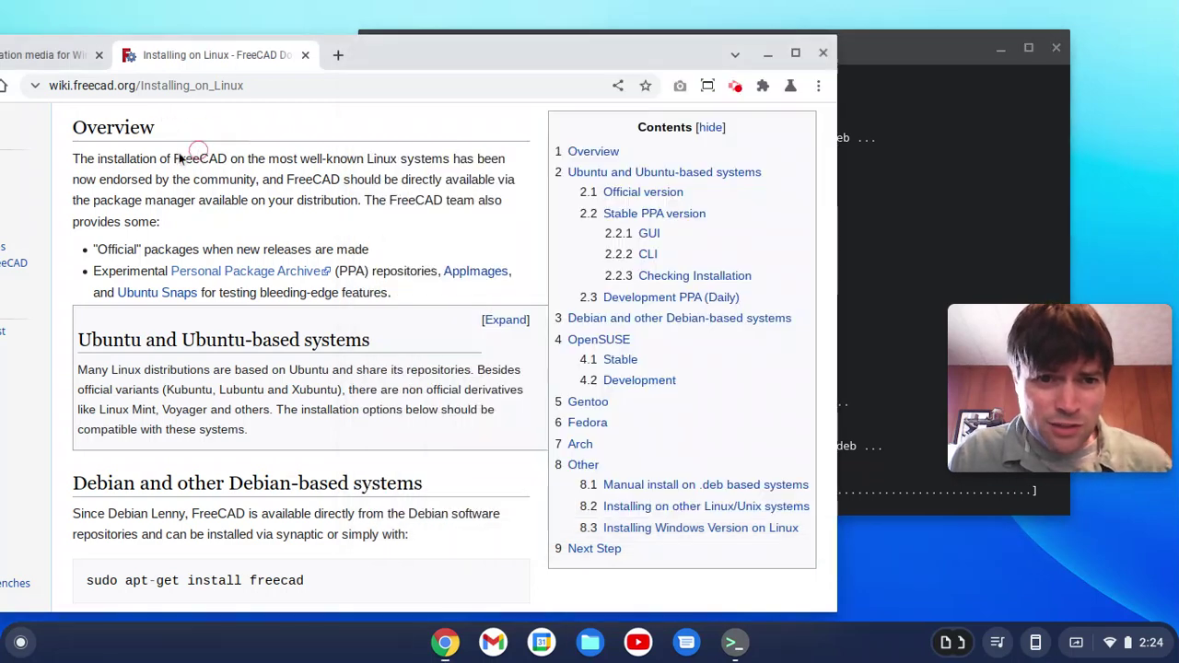
pyautogui.click(20, 642)
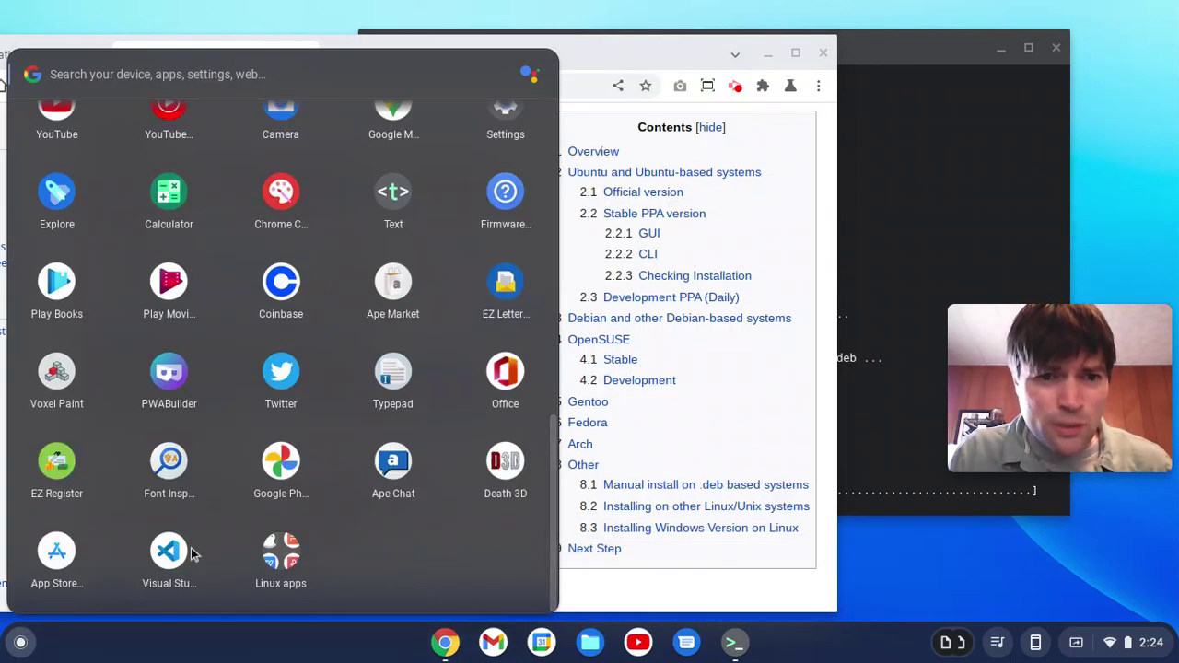
pyautogui.click(278, 553)
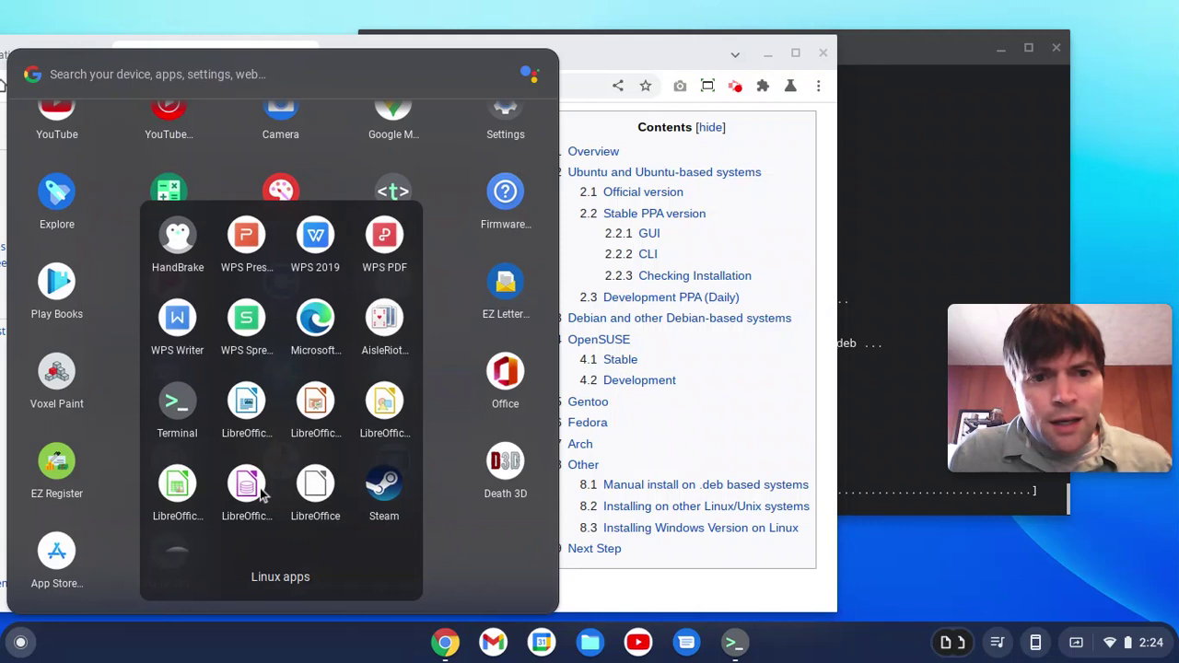
pyautogui.scroll(-1, 262, 496)
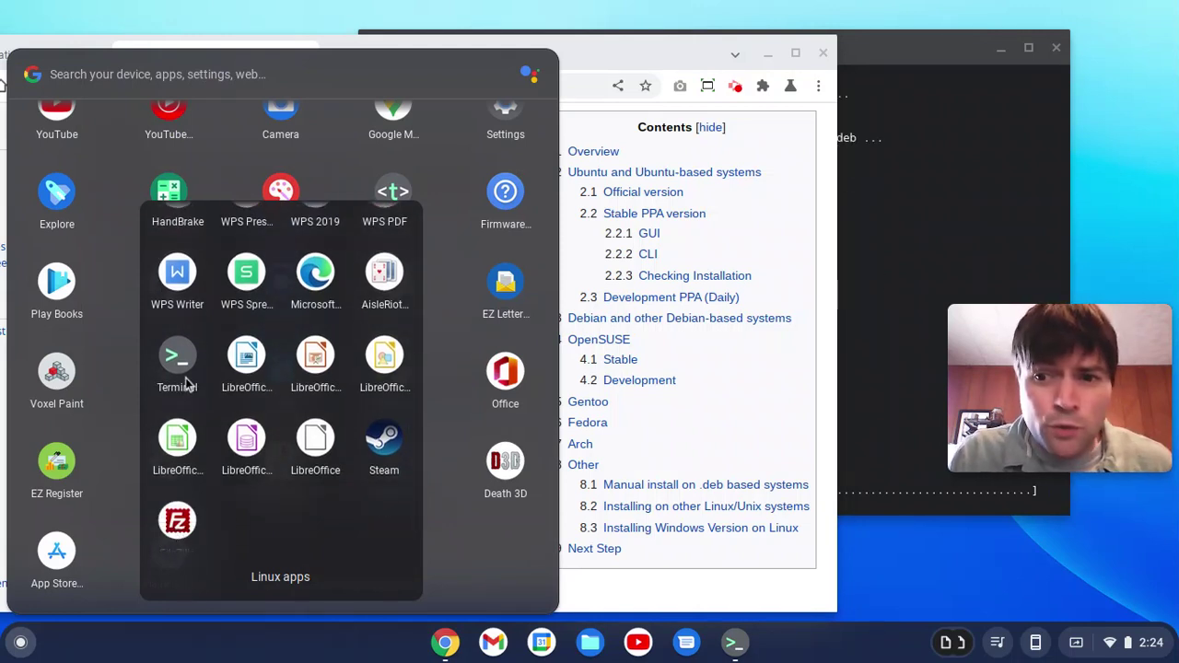
pyautogui.scroll(1, 229, 384)
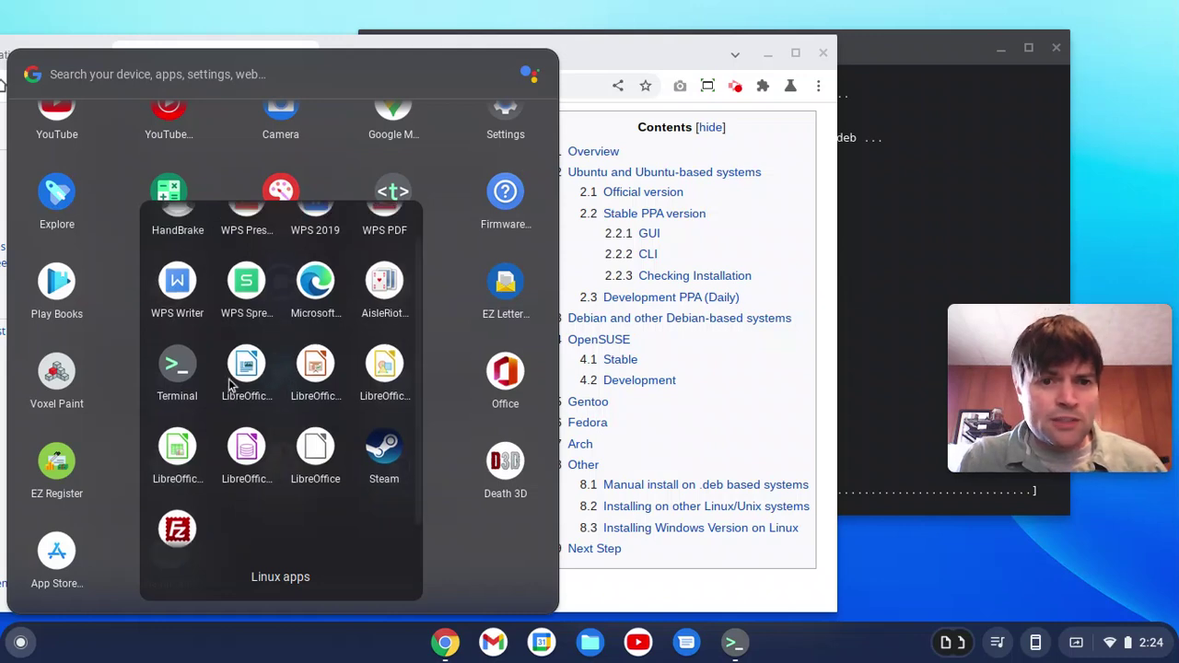
pyautogui.scroll(-2, 230, 385)
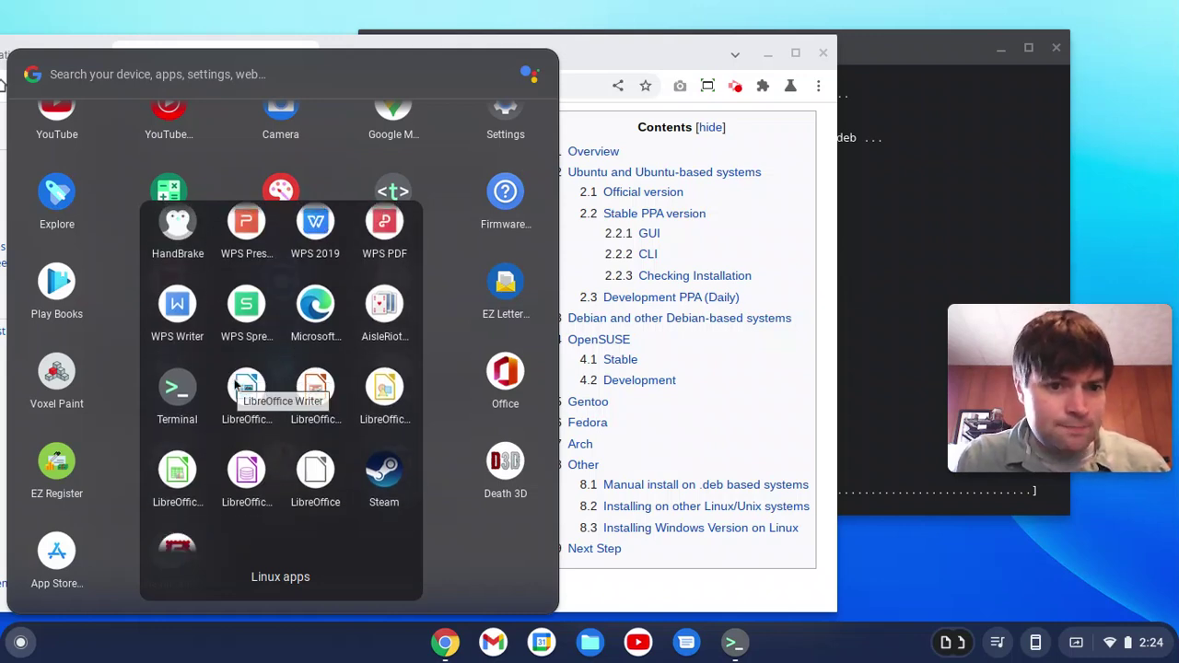
pyautogui.click(745, 451)
# Step: Bring the Chrome window fully onscreen, then minimize it to reveal the installing terminal
pyautogui.tripleClick(783, 432)
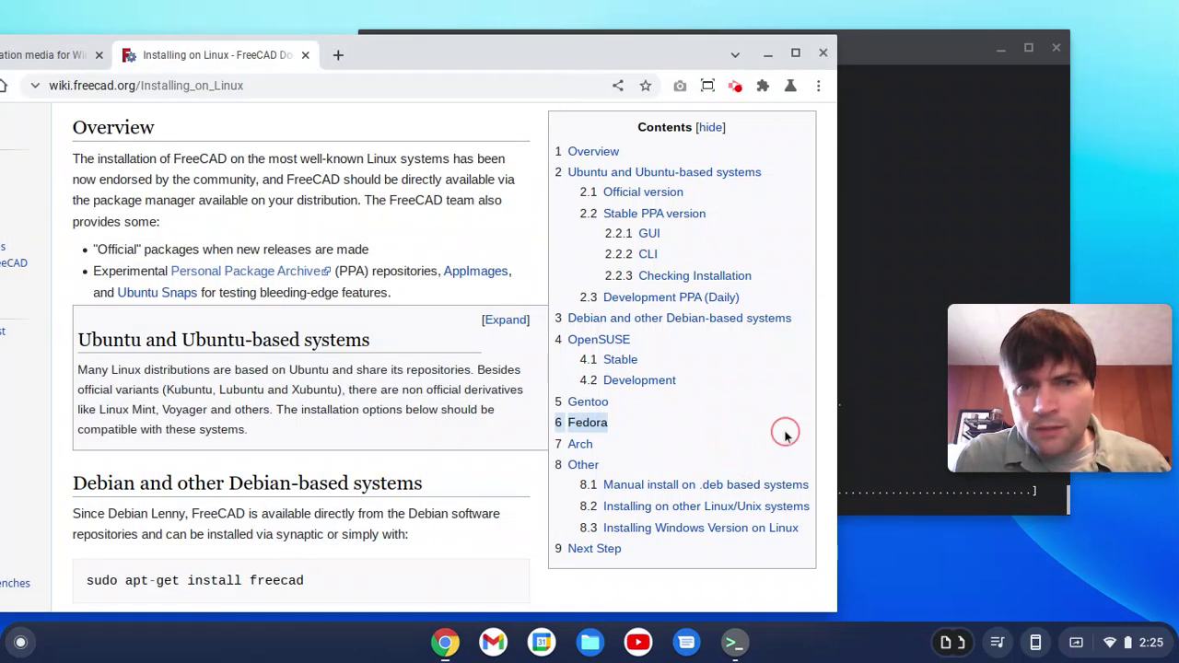
pyautogui.moveTo(540, 46); pyautogui.dragTo(673, 57)
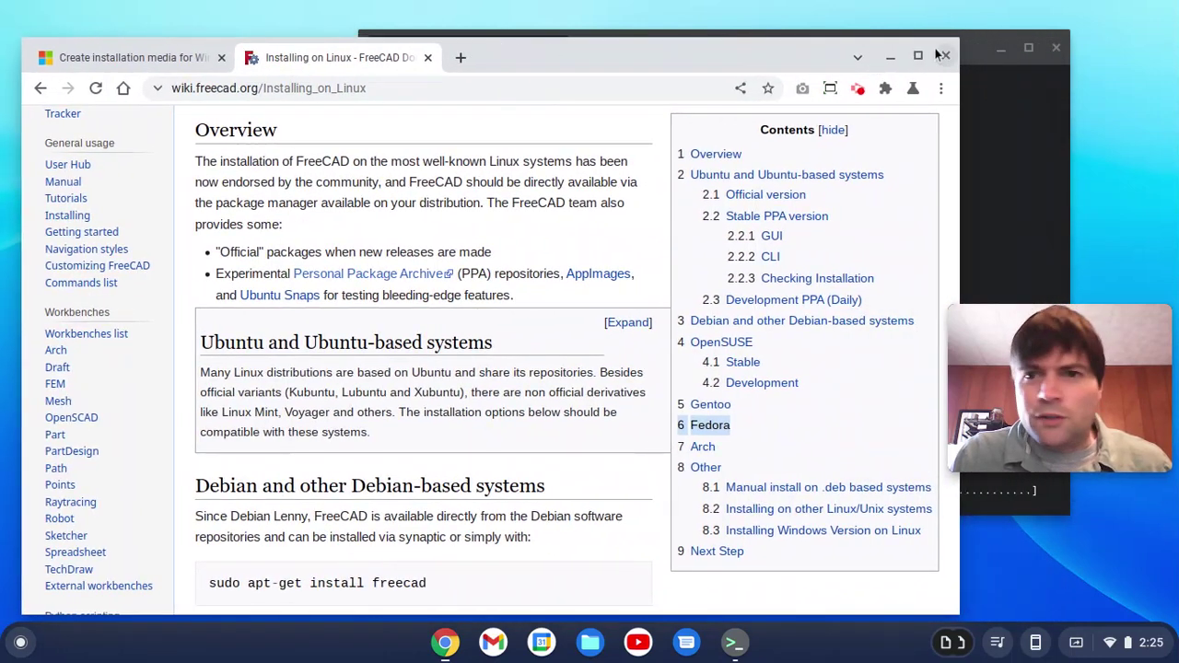
pyautogui.hotkey('alt', '-')
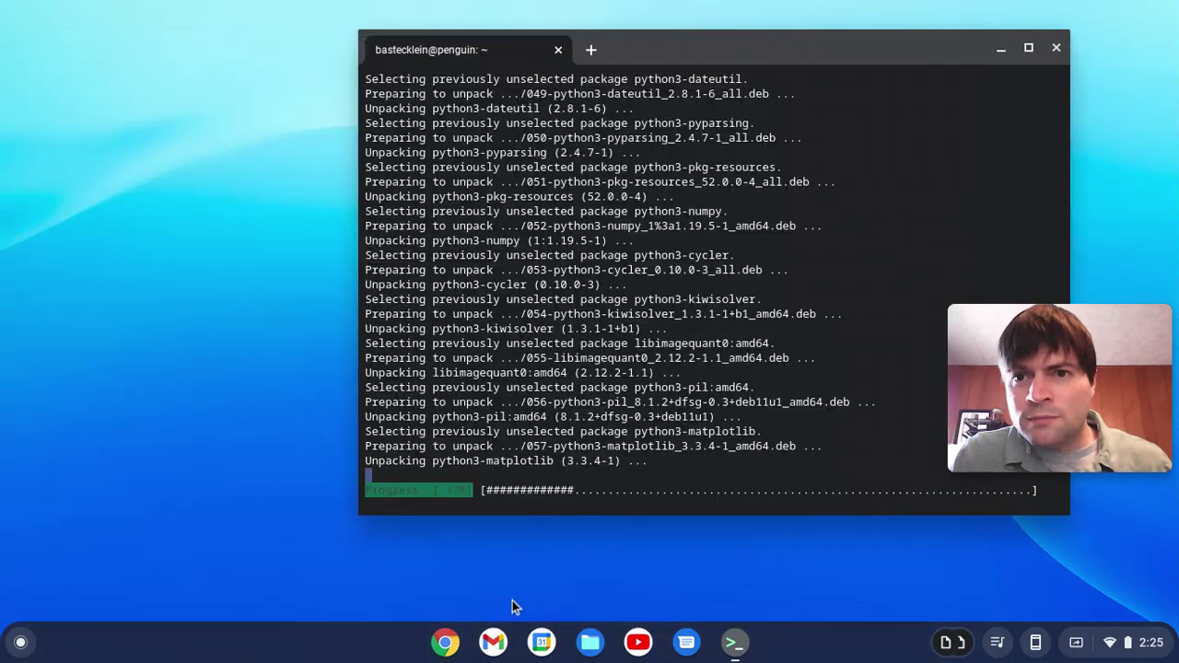
# Step: Move the terminal further left while the FreeCAD 0.19.1 install finishes
pyautogui.moveTo(789, 49); pyautogui.dragTo(526, 40)
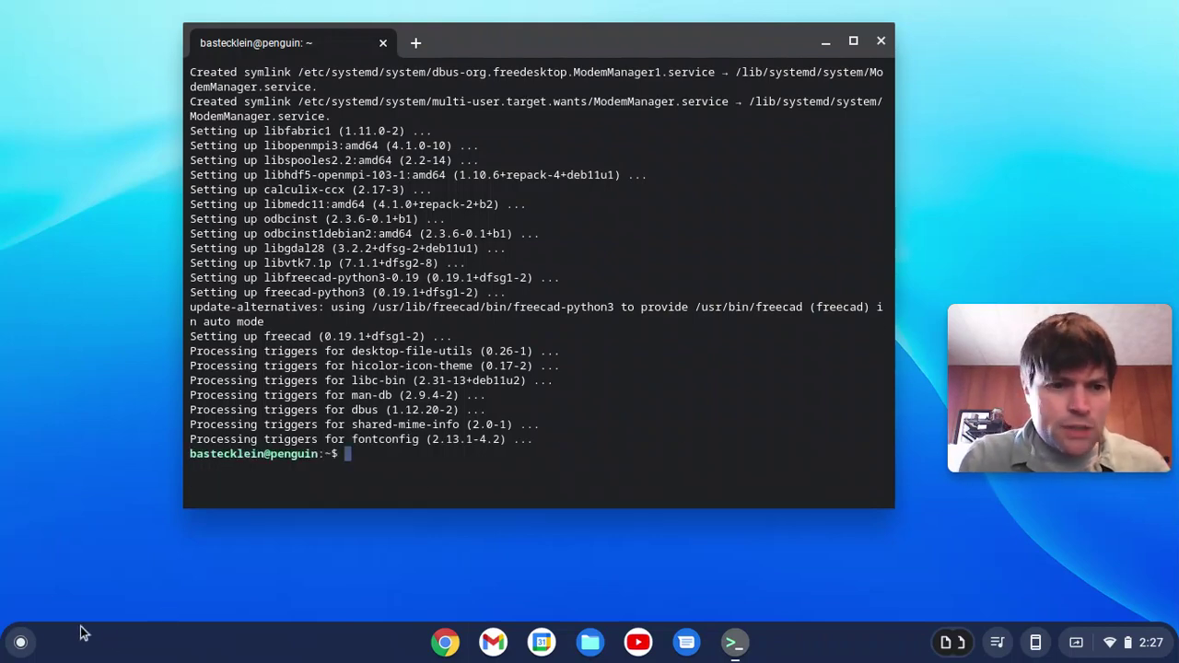
# Step: Launch the newly installed FreeCAD 0.19 from the launcher's Linux apps folder
pyautogui.click(20, 642)
pyautogui.scroll(-5, 169, 461)
pyautogui.click(278, 553)
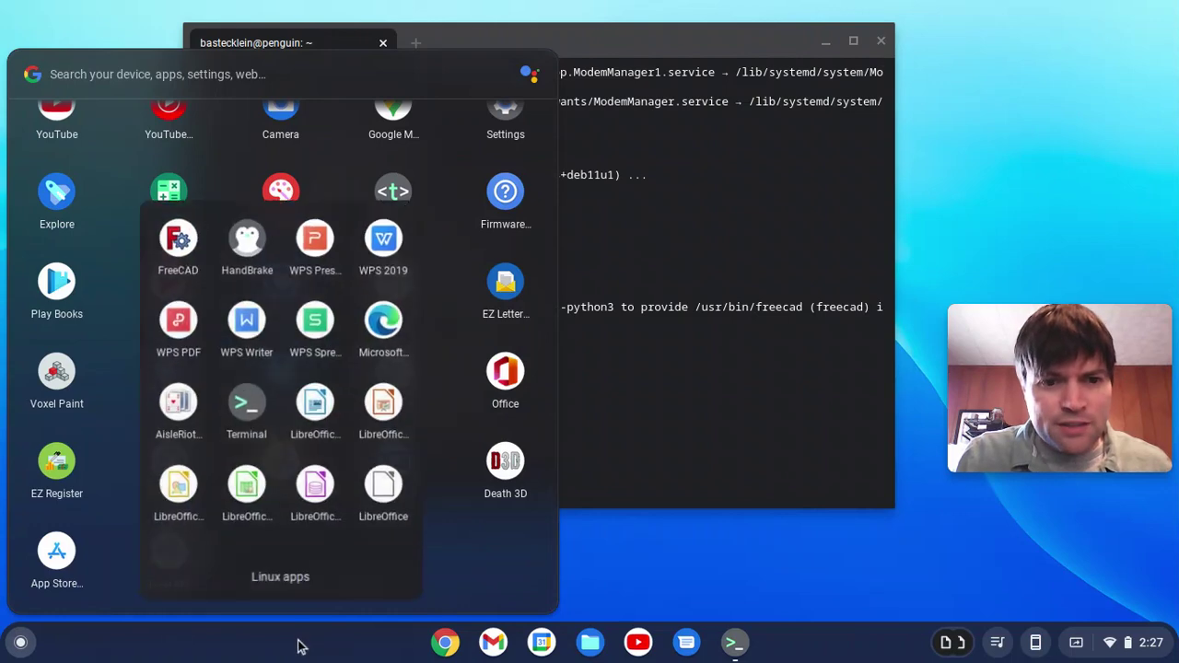
pyautogui.scroll(-2, 246, 496)
pyautogui.scroll(2, 225, 414)
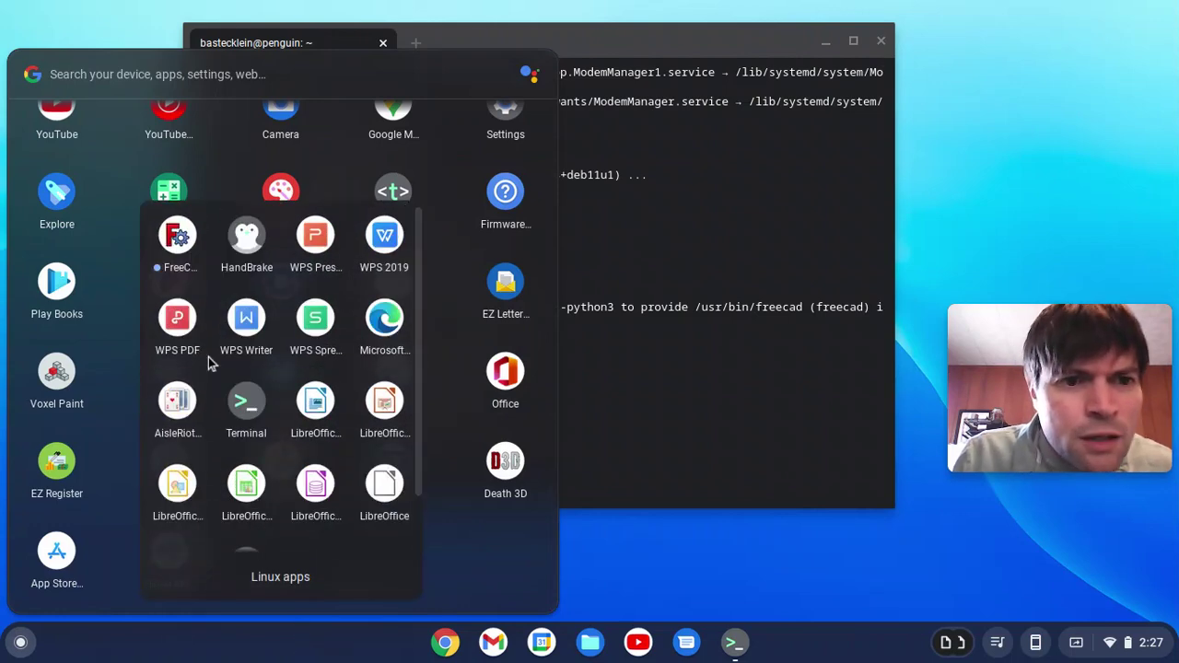
pyautogui.click(180, 237)
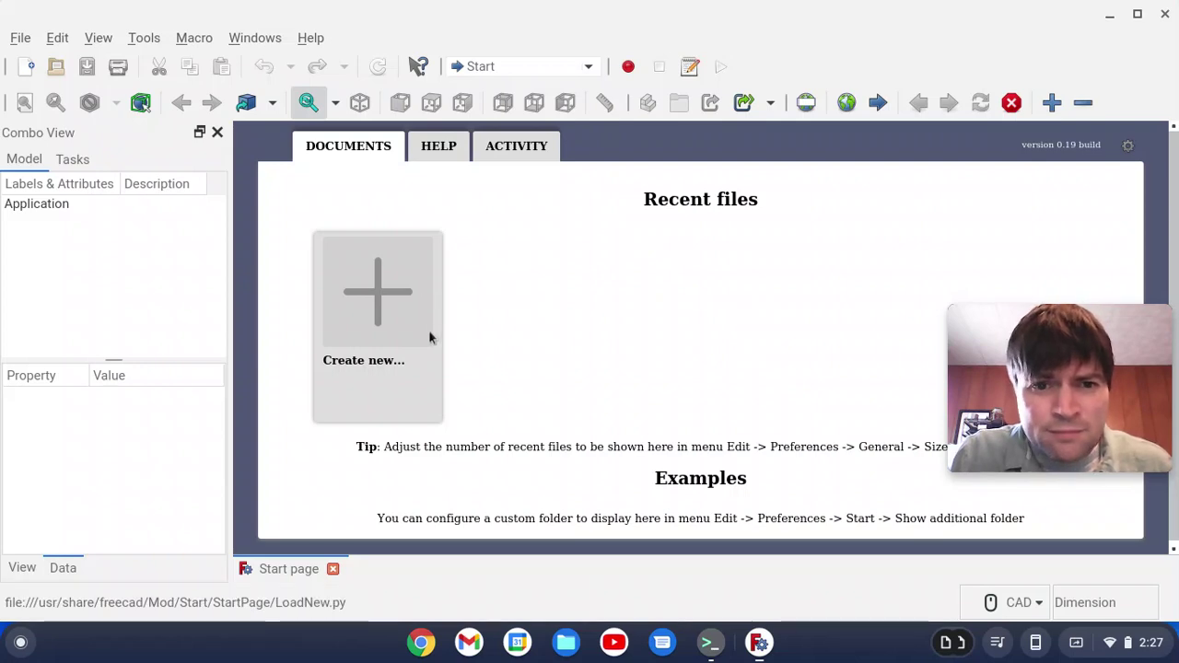
# Step: Create a new Unnamed document, check the black 3D view's context menu, then close FreeCAD
pyautogui.click(405, 327)
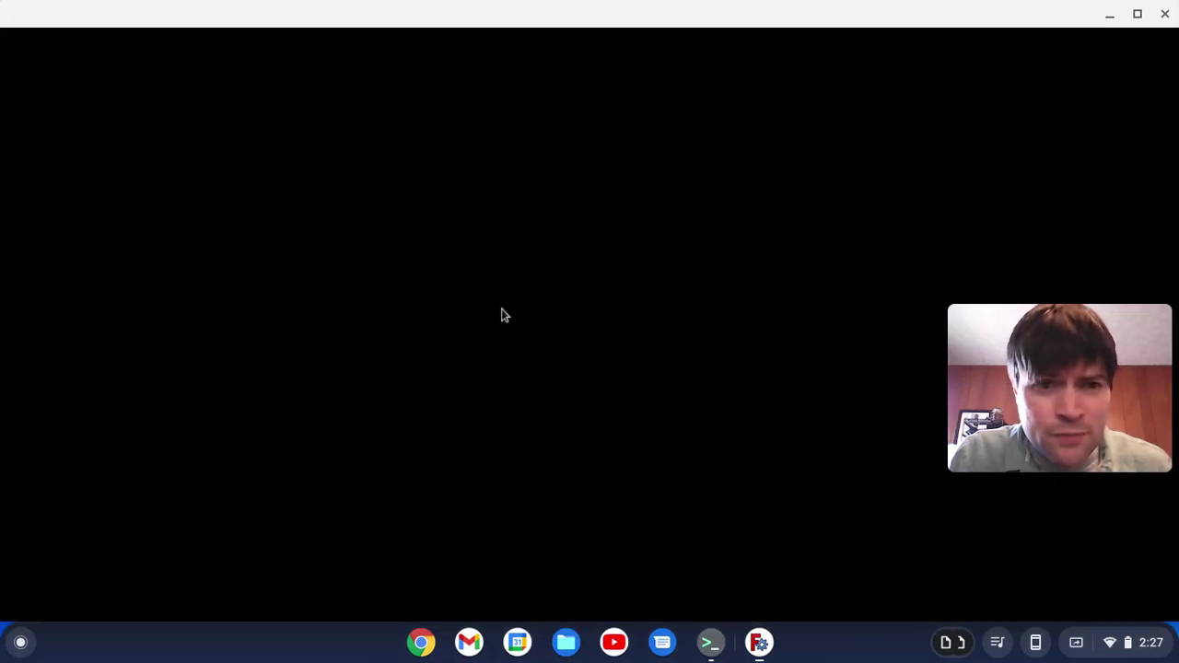
pyautogui.rightClick(497, 312)
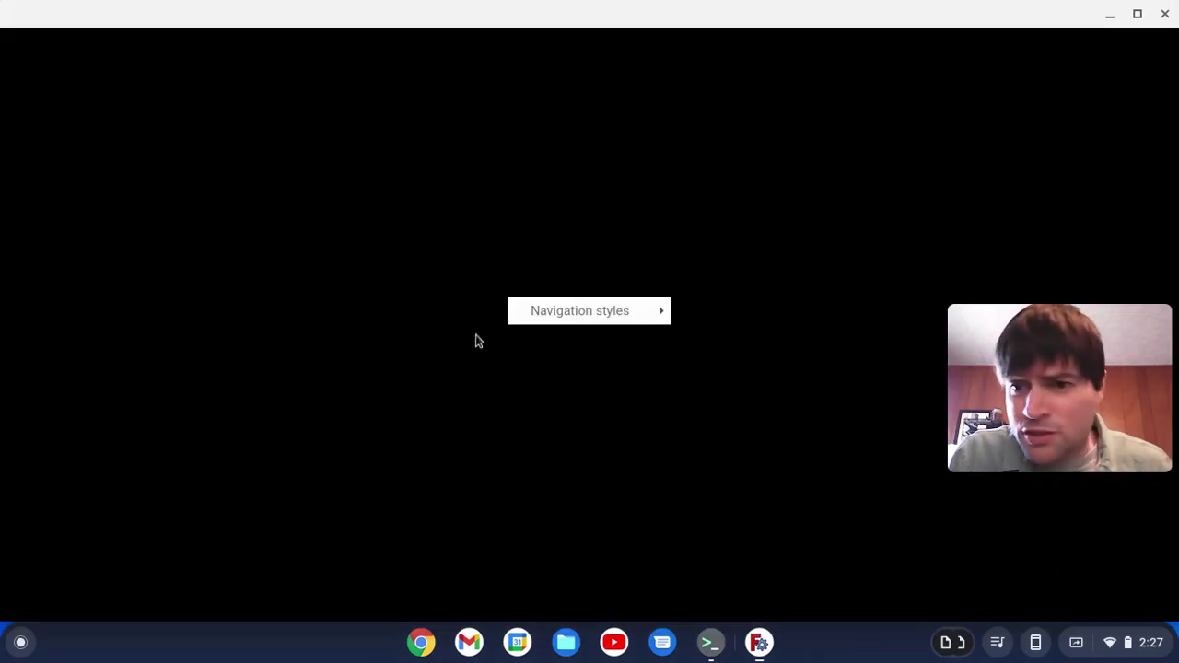
pyautogui.click(424, 226)
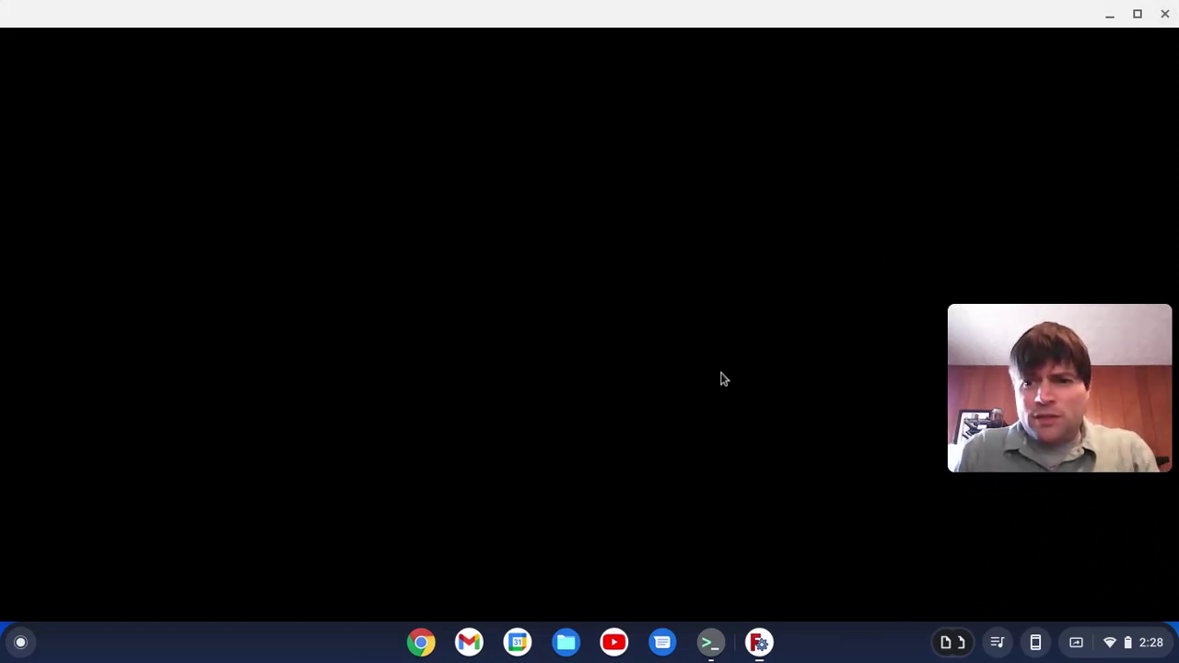
pyautogui.click(1164, 14)
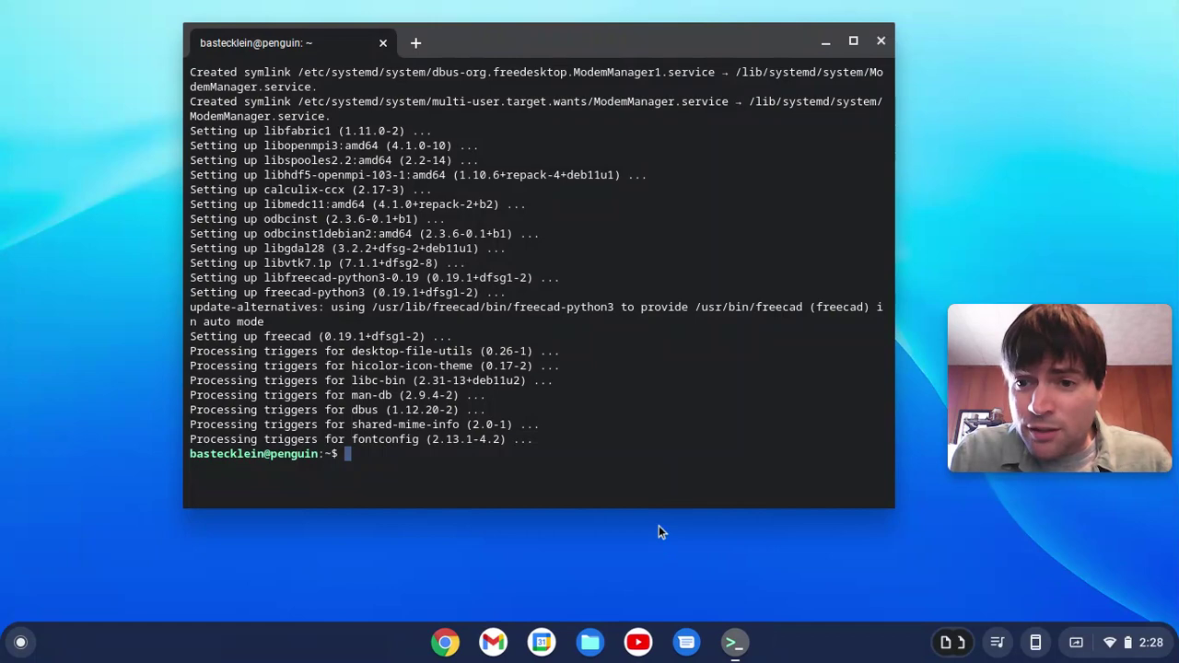
# Step: Open a new Chrome window on a New Tab page from the shelf
pyautogui.click(446, 642)
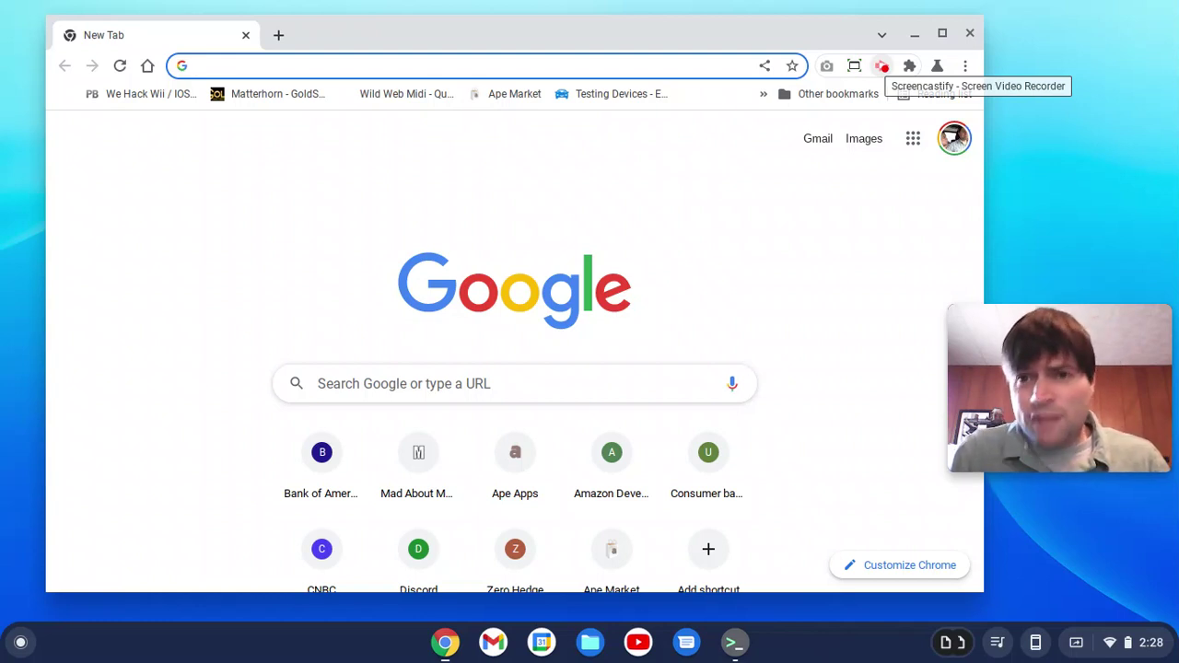
# Step: Open the Screencastify panel showing the desktop recording in progress at 06:32
pyautogui.click(882, 66)
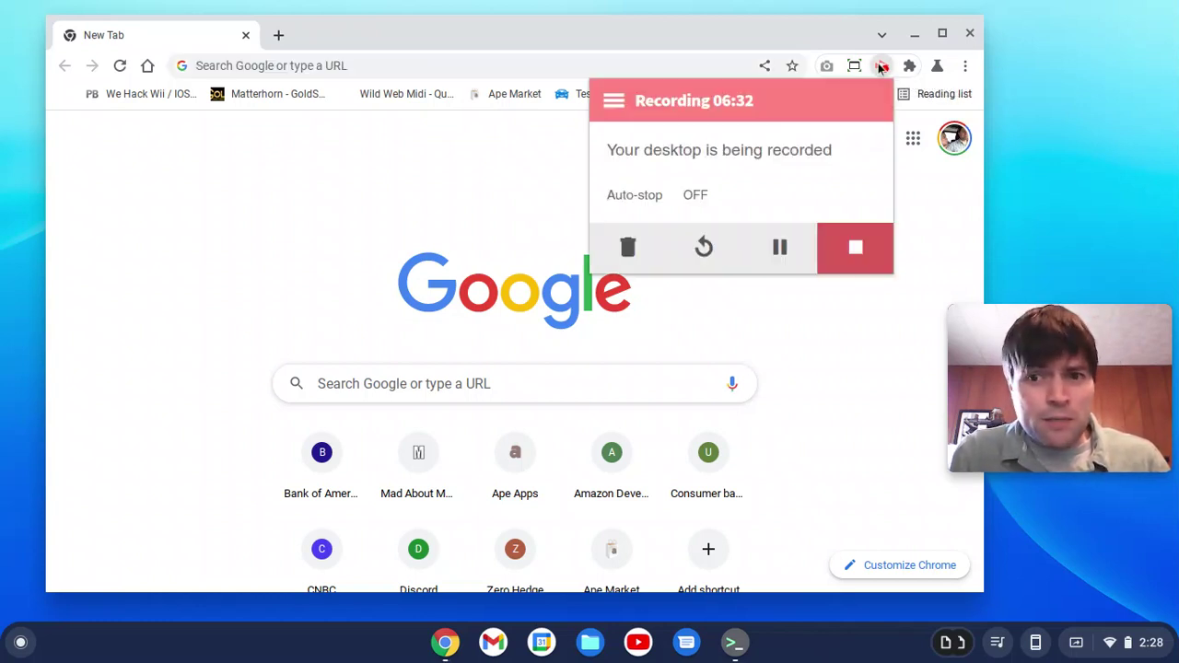